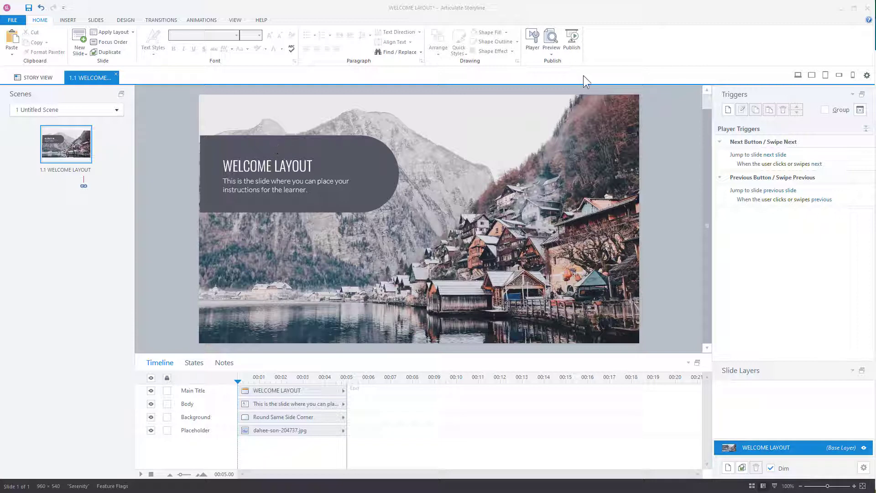
- Publish the welcome slide to Review 360 as a new item named 'Demo'
{"action": "left_click", "coordinate": [571, 44]}
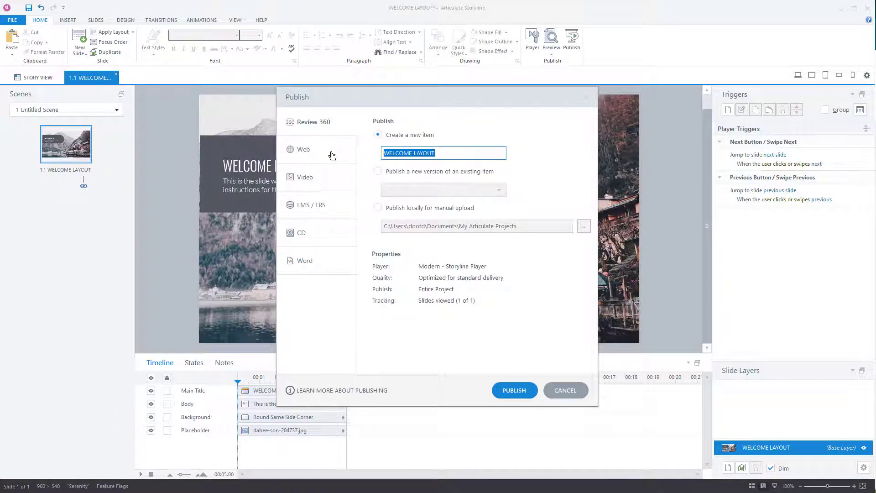
{"action": "type", "text": "Demo"}
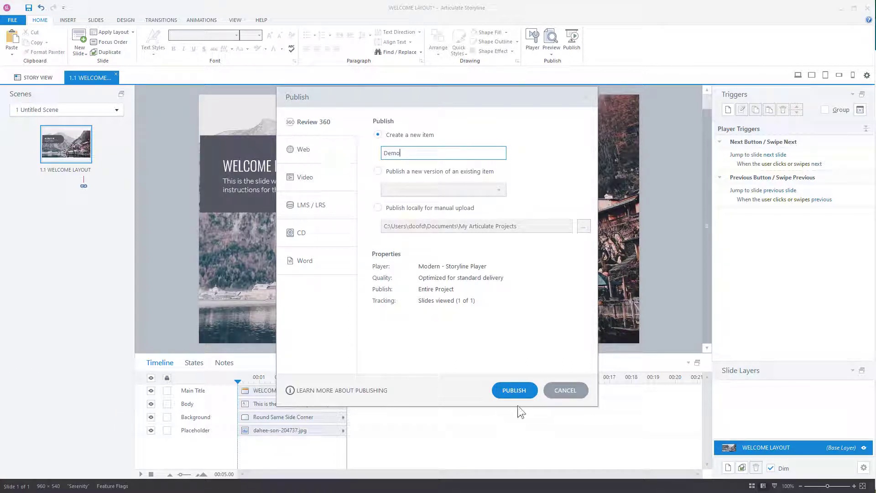
{"action": "left_click", "coordinate": [513, 390]}
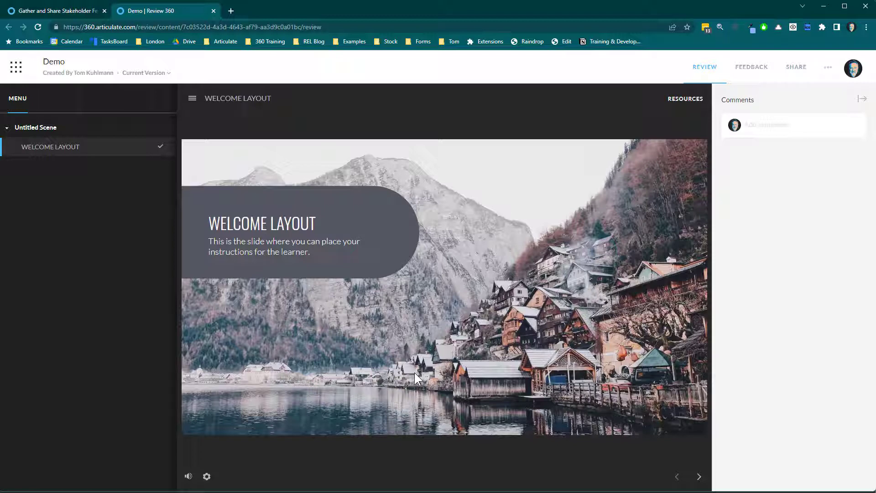
- Switch from the Demo review page back to the Storyline project
{"action": "key", "text": "alt+Tab"}
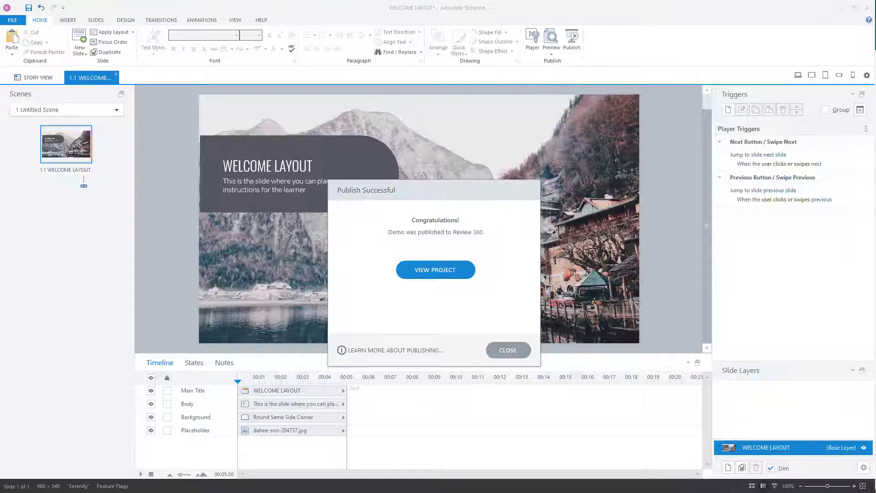
- Dismiss the publish message and add text-to-speech narration 'This is an audio track.' to the slide
{"action": "left_click", "coordinate": [509, 352]}
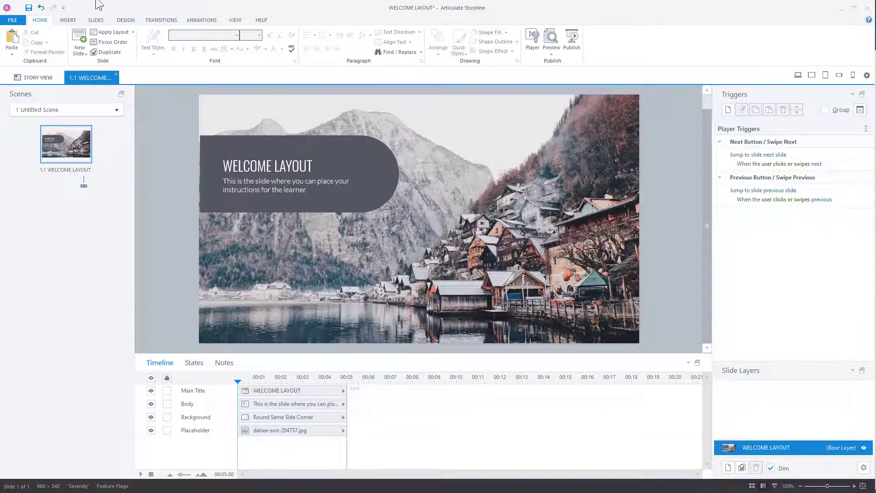
{"action": "left_click", "coordinate": [72, 20]}
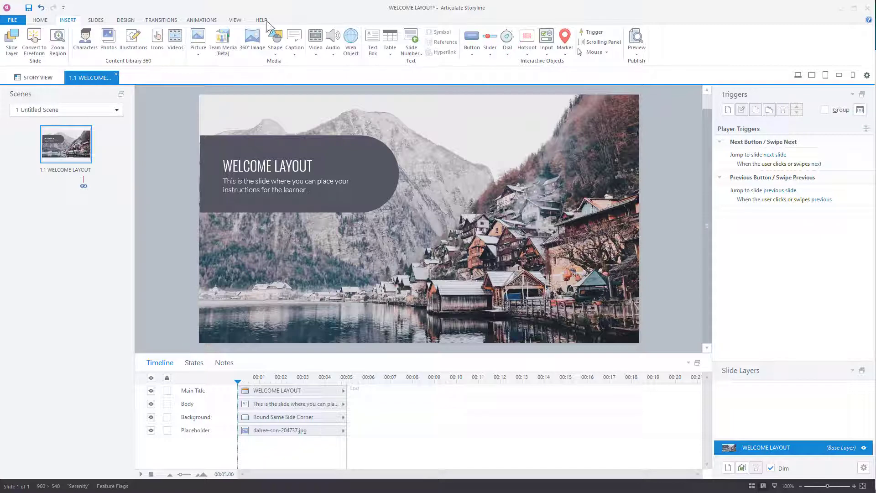
{"action": "left_click", "coordinate": [331, 52]}
{"action": "left_click", "coordinate": [353, 95]}
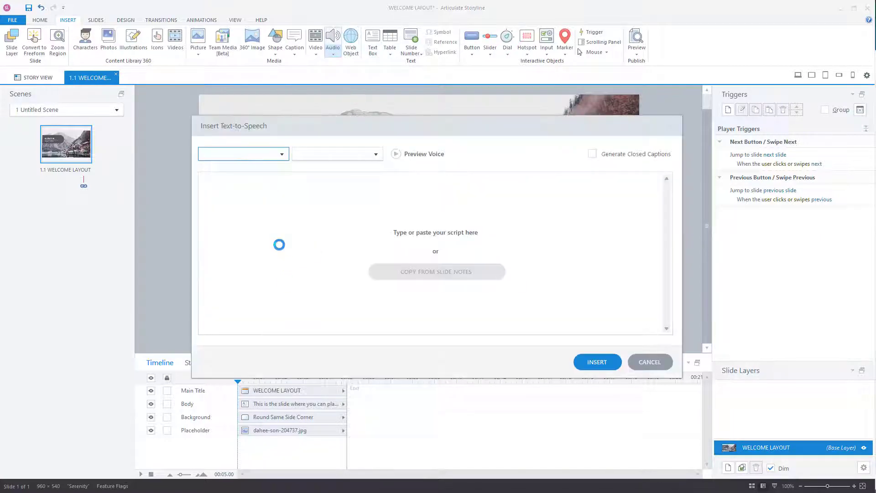
{"action": "type", "text": "This "}
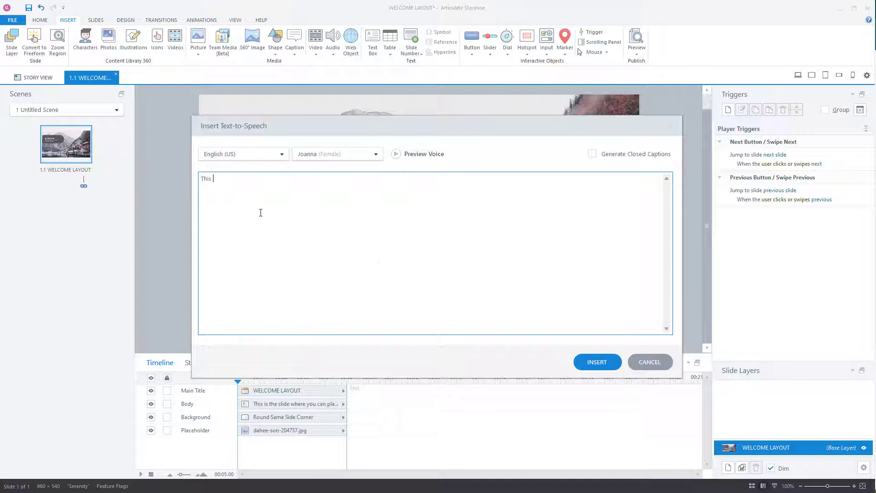
{"action": "type", "text": "is an audio track."}
{"action": "left_click", "coordinate": [598, 362]}
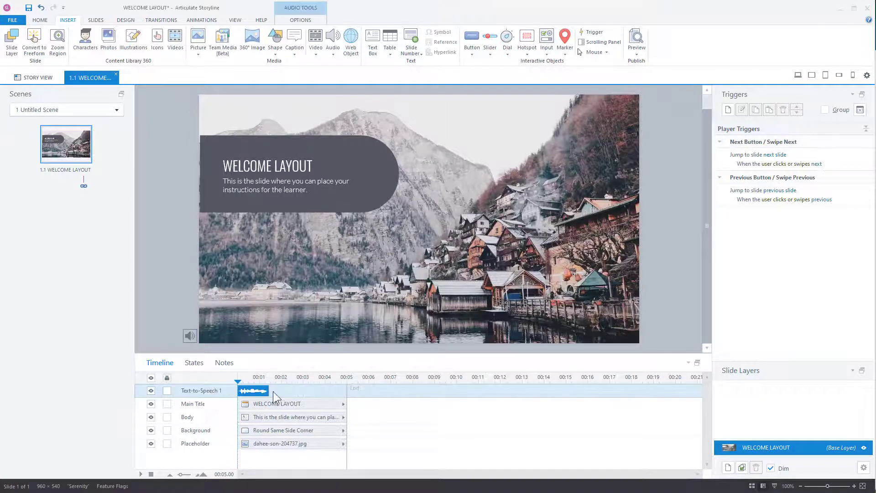
- Publish to Review 360 as a new item, replacing the name with 'Demo with audio'
{"action": "left_click", "coordinate": [637, 54]}
{"action": "left_click", "coordinate": [653, 105]}
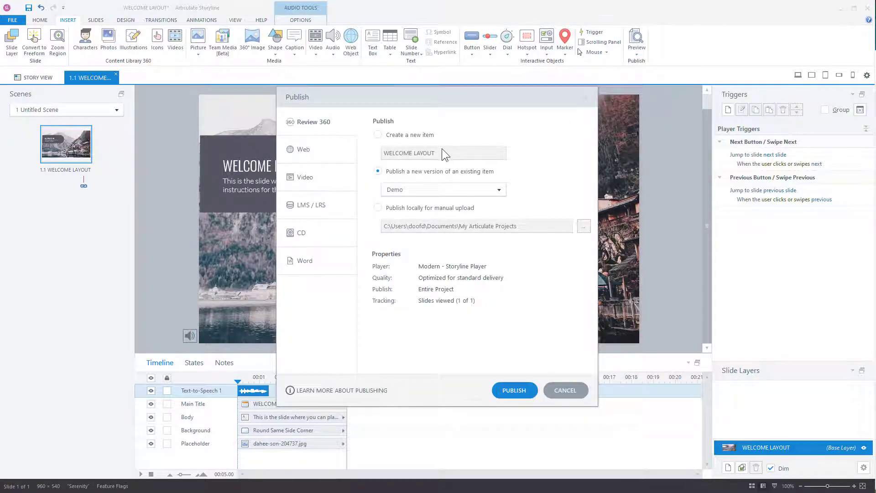
{"action": "left_click", "coordinate": [391, 133]}
{"action": "left_click", "coordinate": [440, 152]}
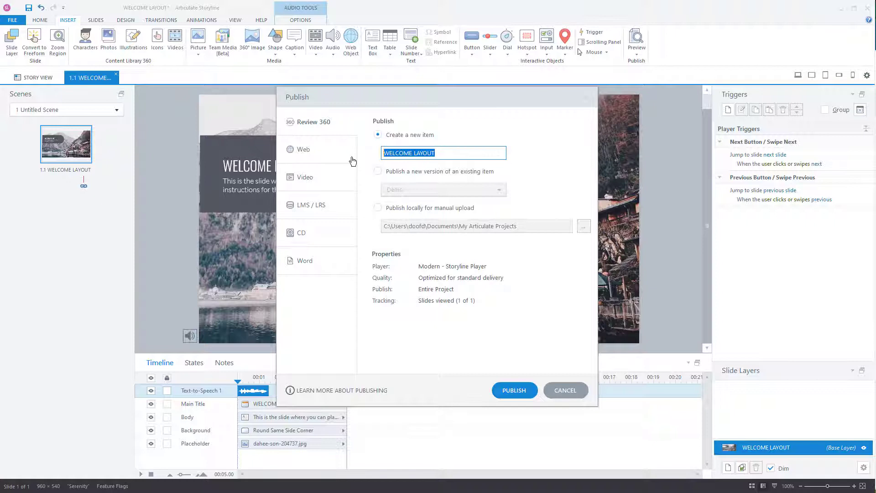
{"action": "type", "text": "Demo with a"}
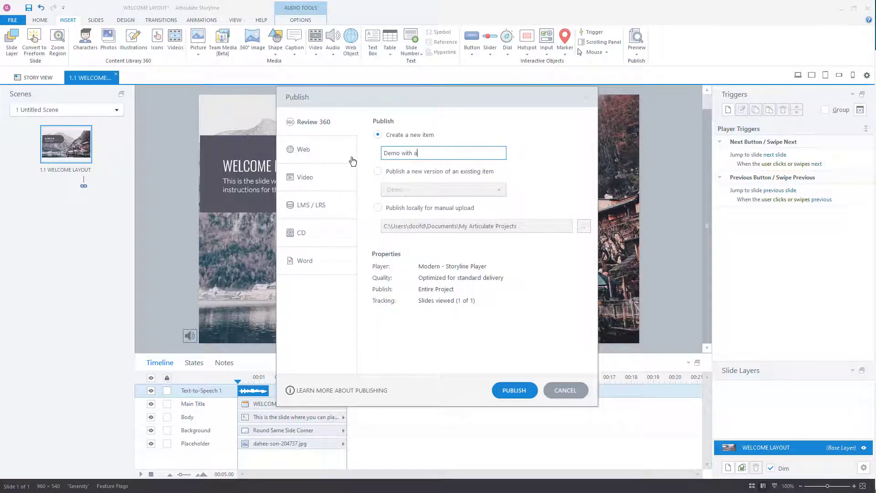
{"action": "type", "text": "udio"}
{"action": "left_click", "coordinate": [510, 390]}
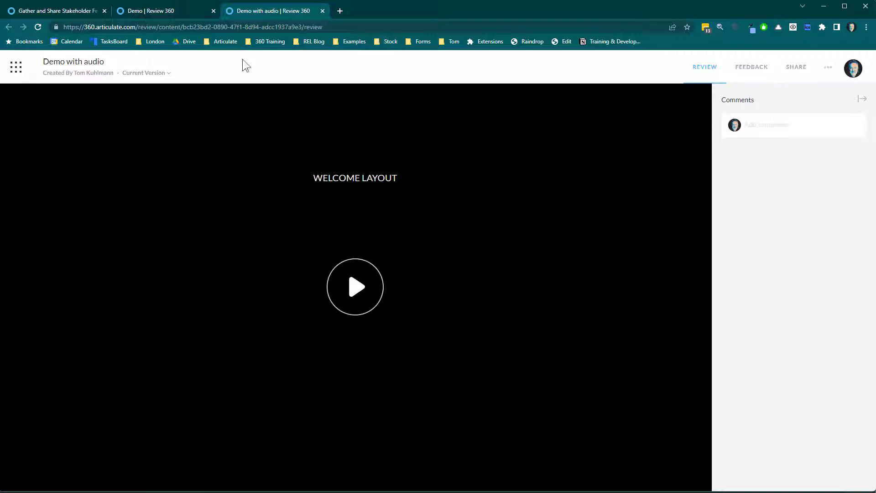
- Compare the Demo and Demo with audio review pages, then play the audio version
{"action": "left_click", "coordinate": [157, 14]}
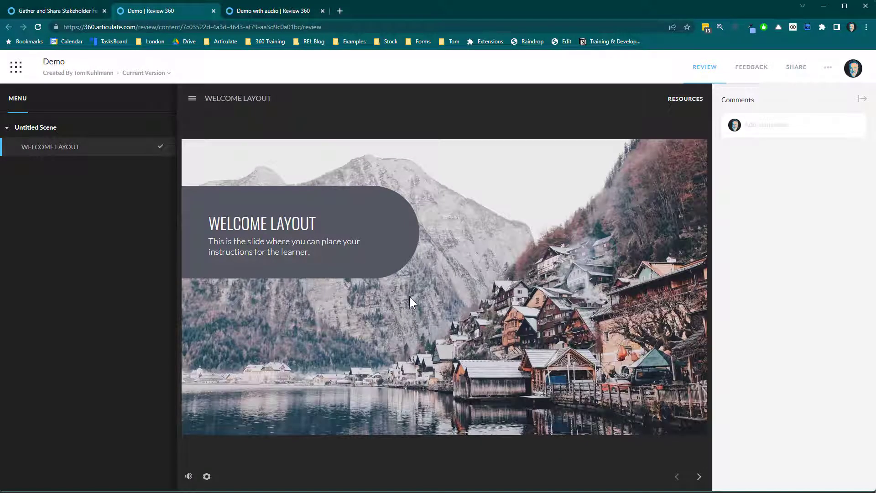
{"action": "left_click", "coordinate": [281, 12]}
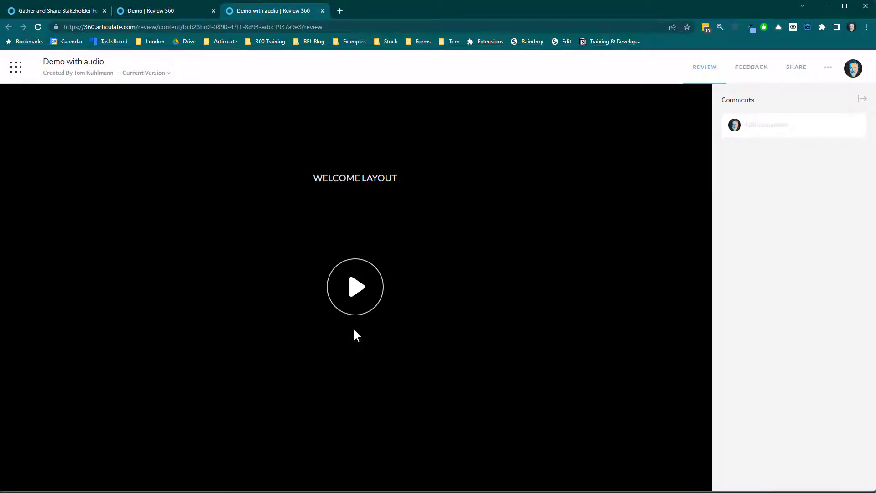
{"action": "left_click", "coordinate": [354, 292]}
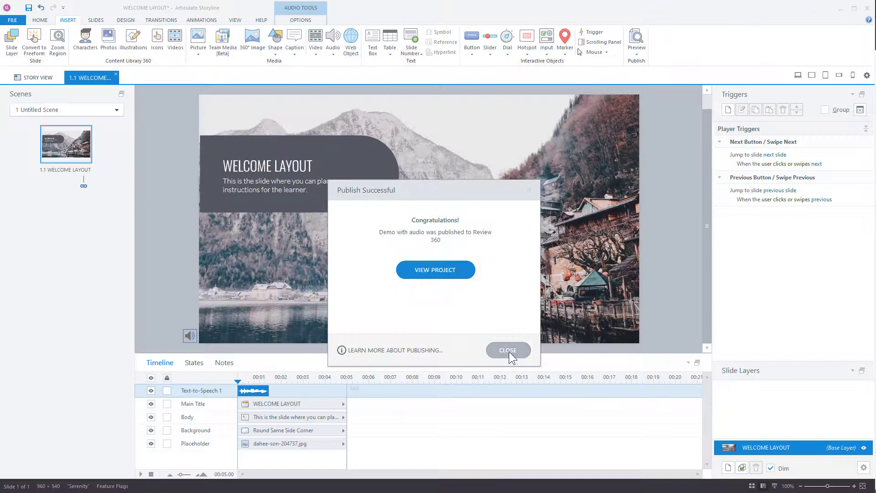
- Duplicate the welcome slide, rename slide 1.1 'extra slide', and delete its text-to-speech audio
{"action": "left_click", "coordinate": [508, 350]}
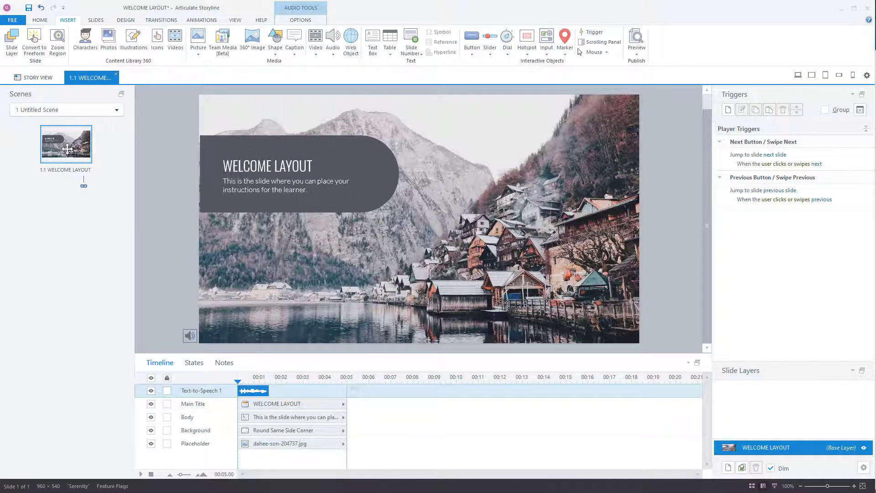
{"action": "key", "text": "ctrl+d"}
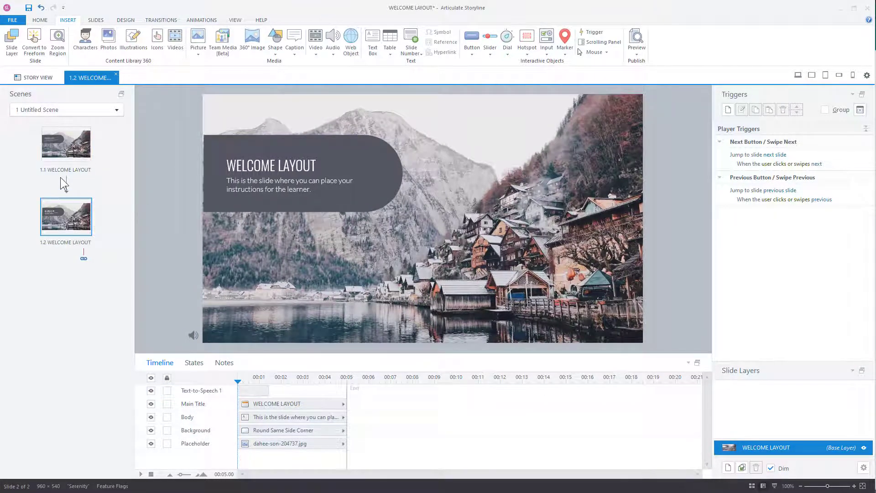
{"action": "double_click", "coordinate": [60, 171]}
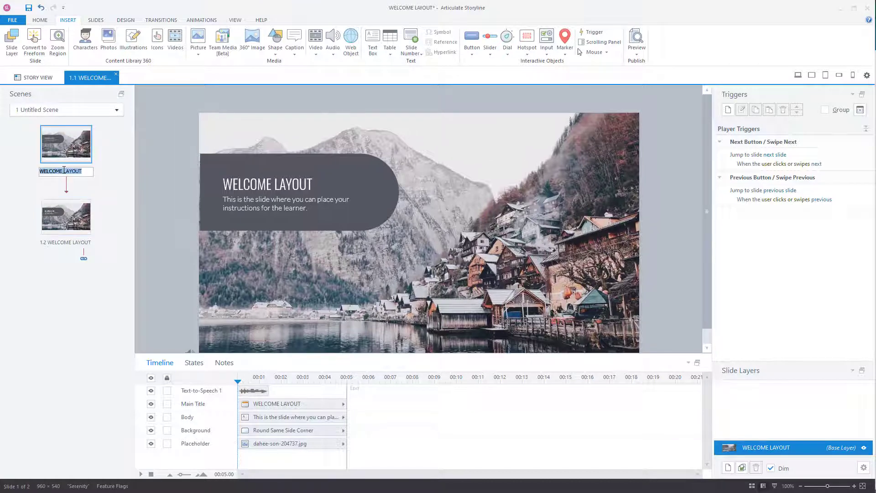
{"action": "type", "text": "extra slide"}
{"action": "left_click", "coordinate": [170, 254]}
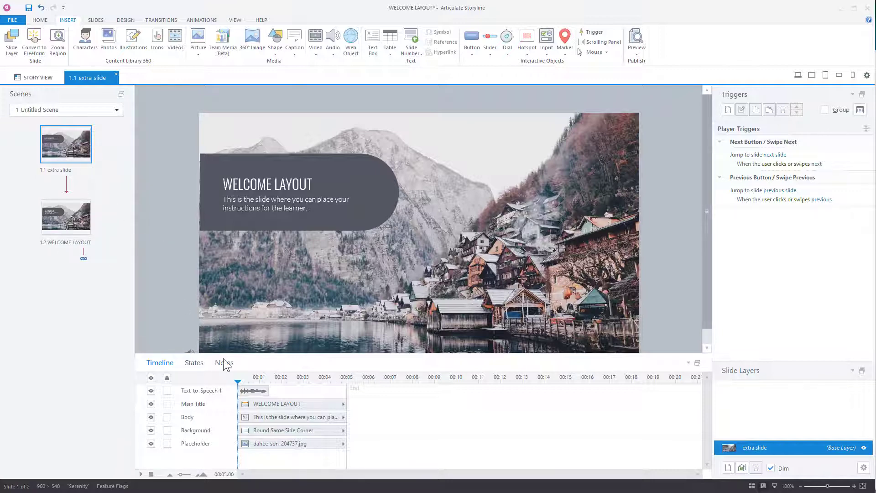
{"action": "left_click", "coordinate": [259, 391]}
{"action": "key", "text": "Delete"}
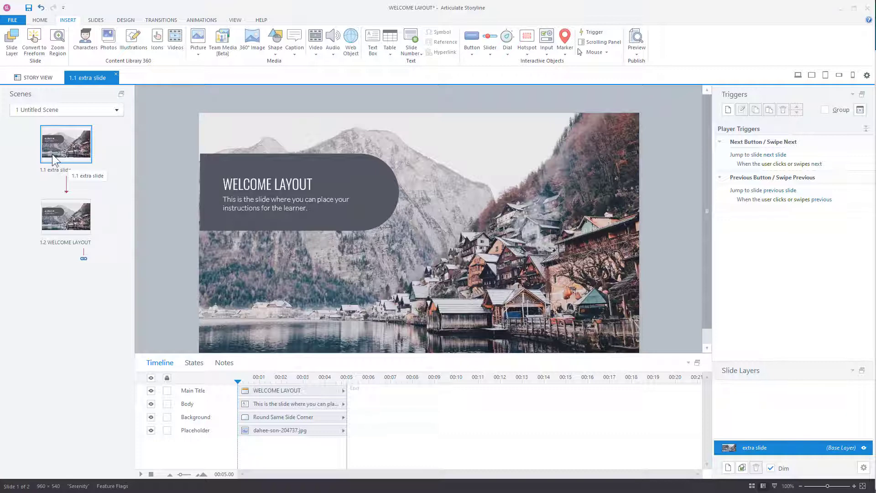
- Add a trigger on 'extra slide' to jump to the next slide when its timeline starts
{"action": "left_click", "coordinate": [728, 109]}
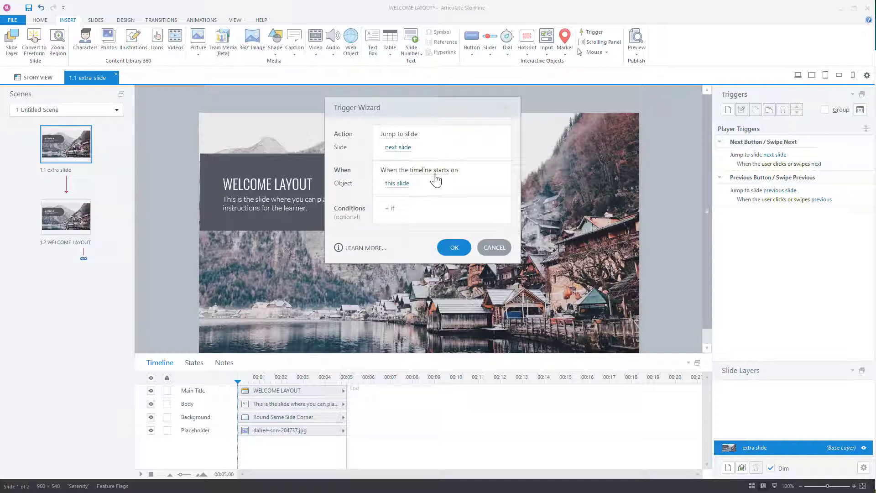
{"action": "left_click", "coordinate": [454, 250]}
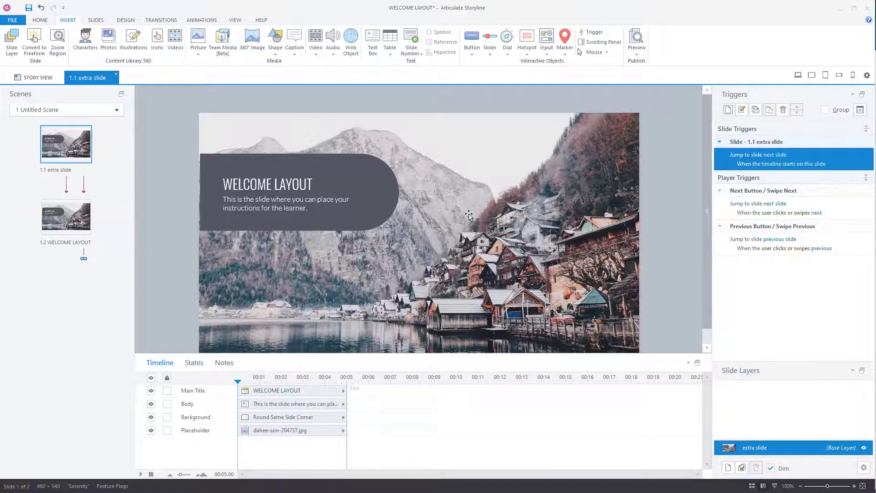
- Publish to Review 360 as a new item named 'Demo with extra slide'
{"action": "left_click", "coordinate": [636, 53]}
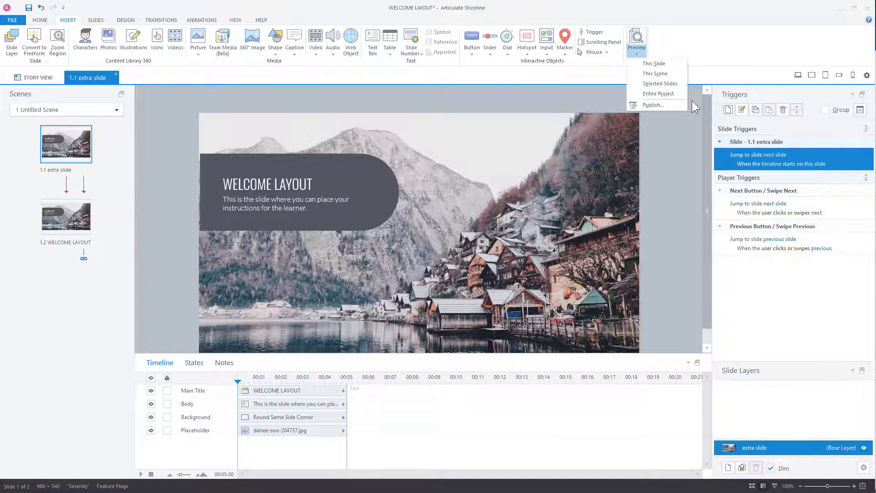
{"action": "left_click", "coordinate": [647, 105]}
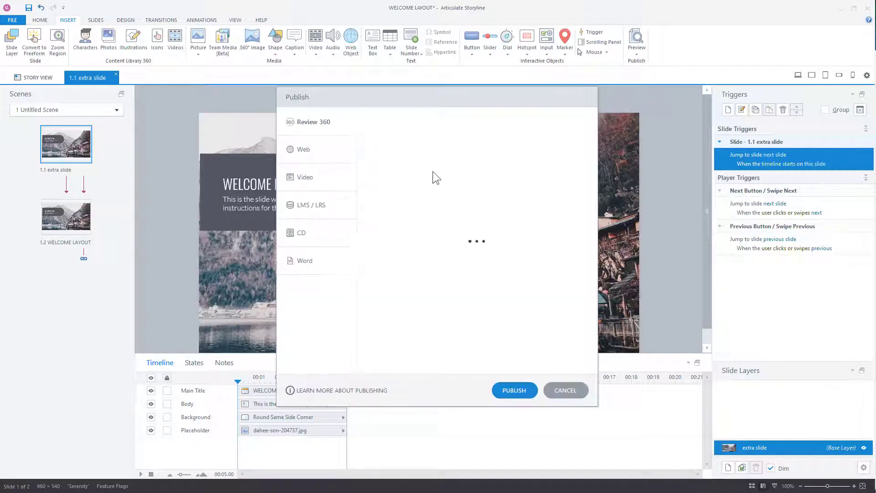
{"action": "left_click", "coordinate": [389, 134]}
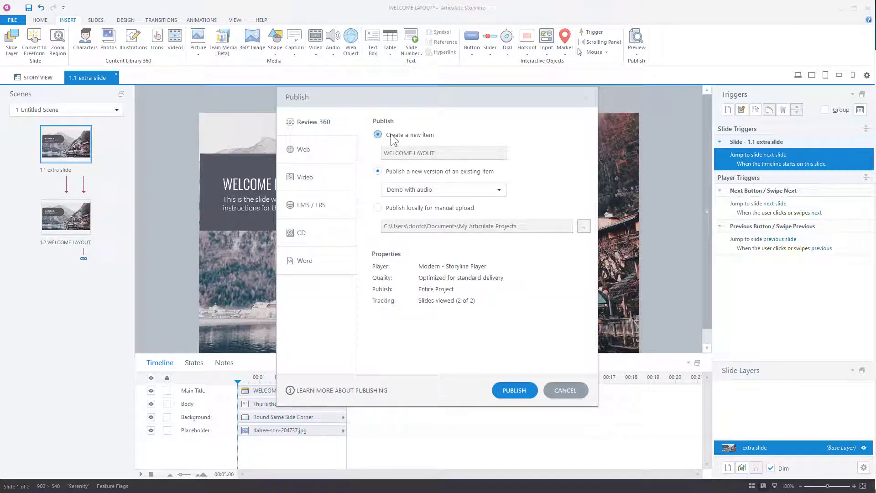
{"action": "left_click_drag", "start_coordinate": [440, 150], "coordinate": [368, 160]}
{"action": "type", "text": "Demo with ext"}
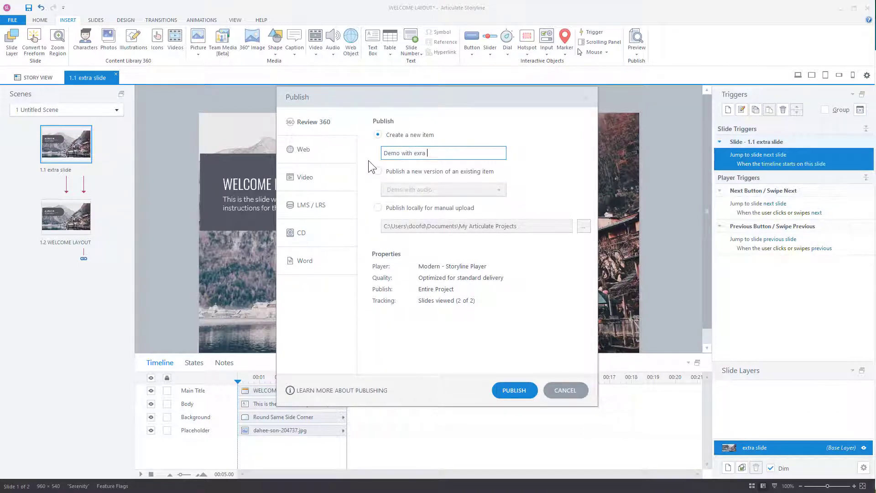
{"action": "type", "text": "ra slide"}
{"action": "left_click", "coordinate": [513, 389]}
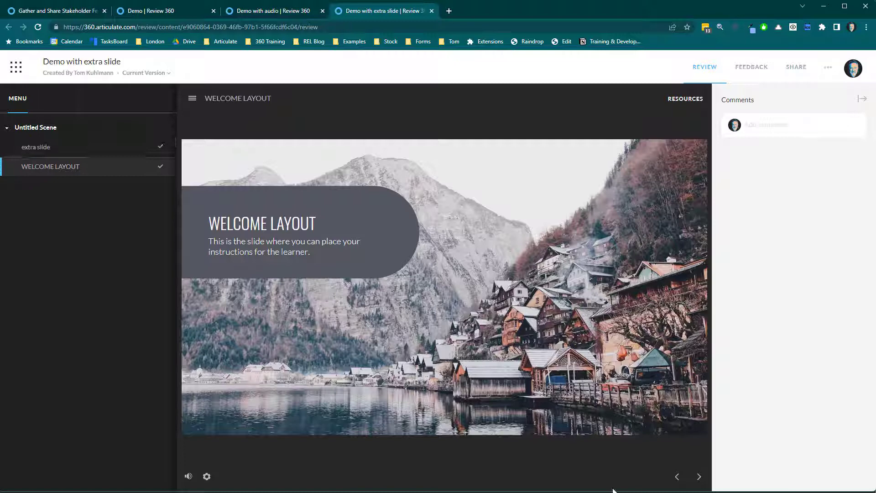
{"action": "left_click", "coordinate": [677, 478]}
- Dismiss the publish message and delete slide 1.1 'extra slide', keeping only WELCOME LAYOUT
{"action": "key", "text": "alt+Tab"}
{"action": "left_click", "coordinate": [512, 348]}
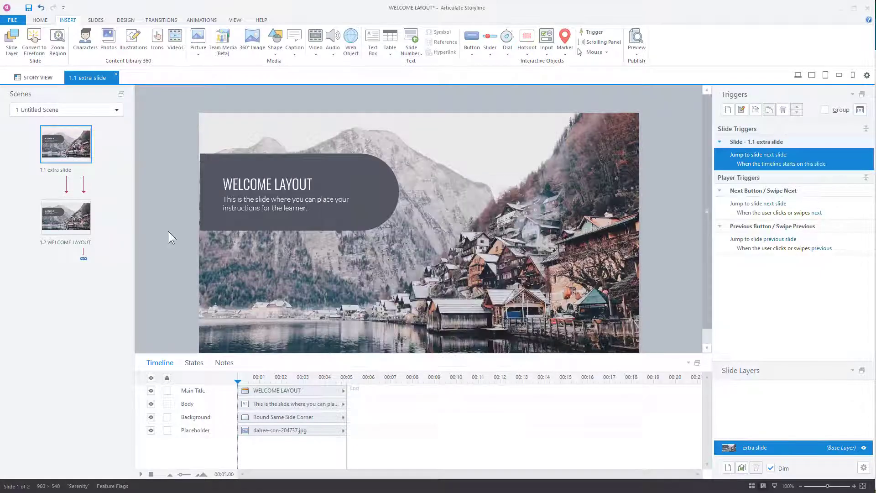
{"action": "key", "text": "Delete"}
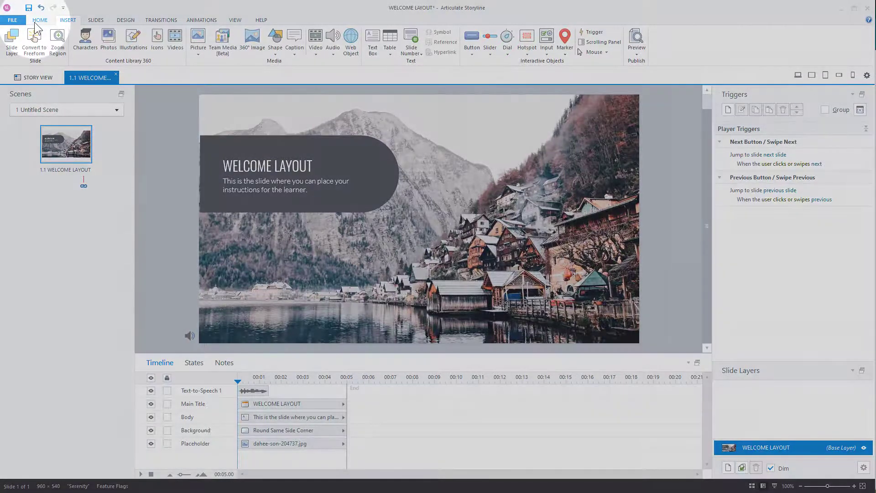
{"action": "left_click", "coordinate": [35, 22]}
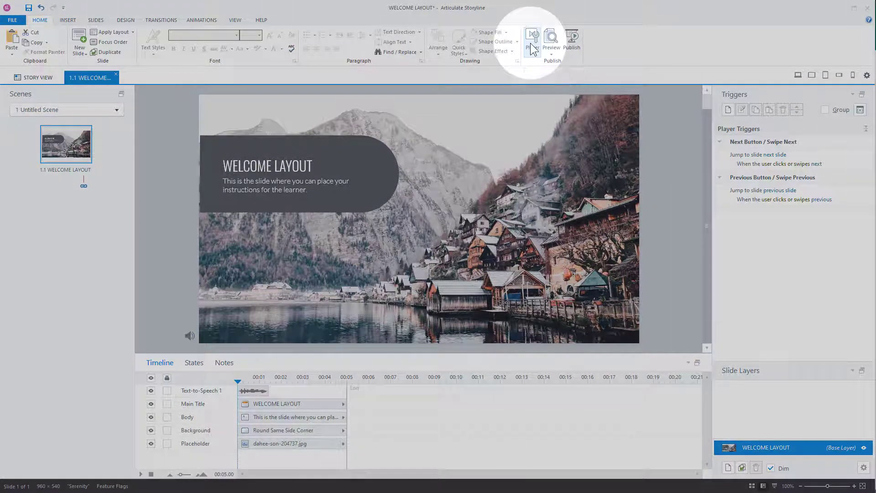
- In Player settings, replace the cover photo with the first slide and apply
{"action": "left_click", "coordinate": [530, 43]}
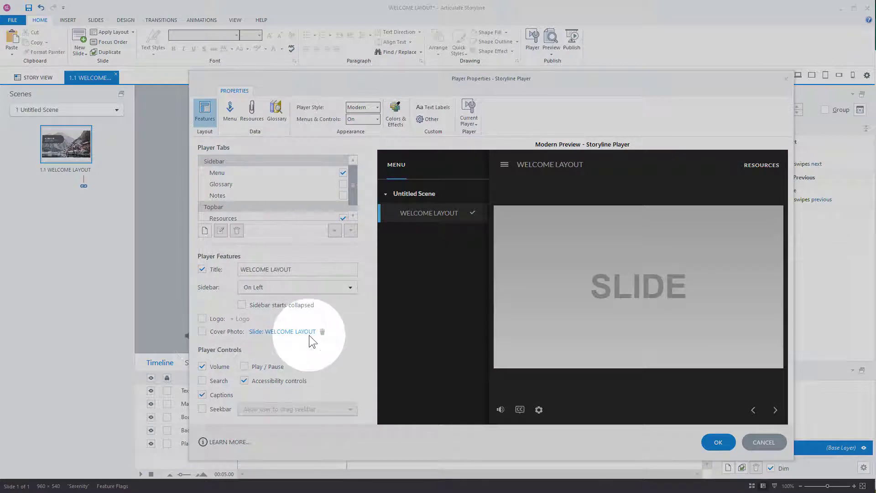
{"action": "left_click", "coordinate": [322, 332]}
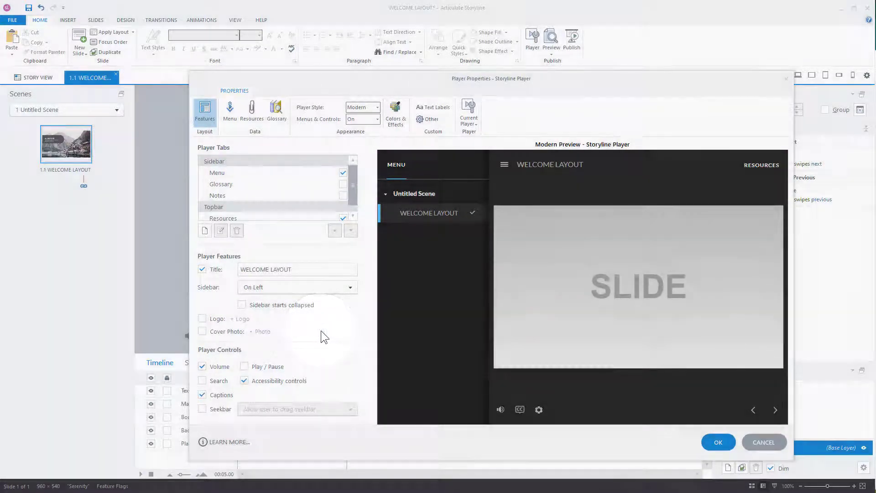
{"action": "left_click", "coordinate": [202, 332]}
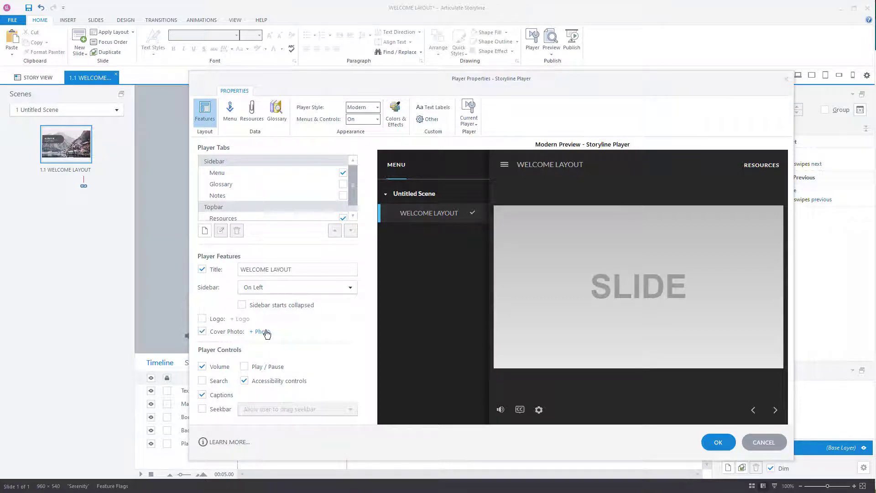
{"action": "left_click", "coordinate": [263, 332]}
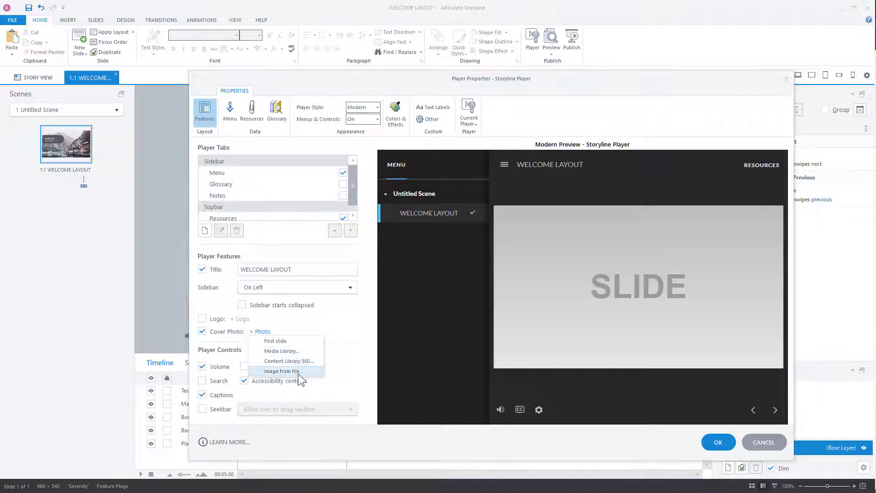
{"action": "left_click", "coordinate": [277, 342]}
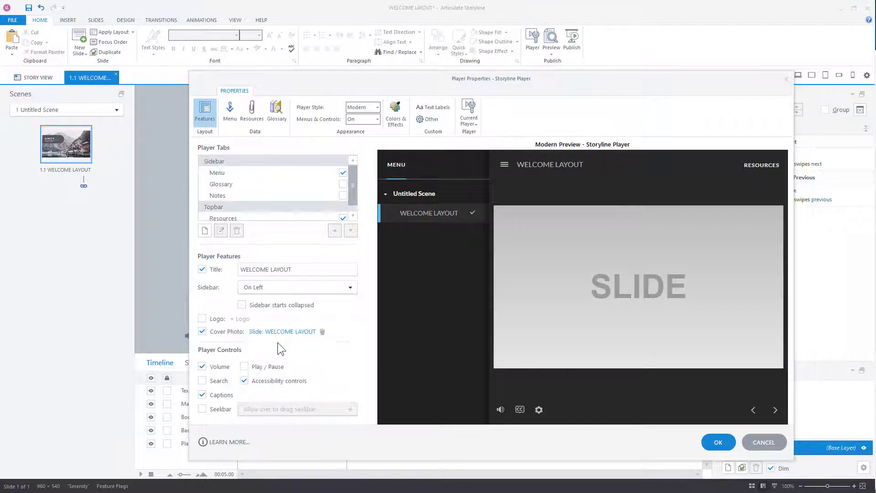
{"action": "left_click", "coordinate": [716, 442]}
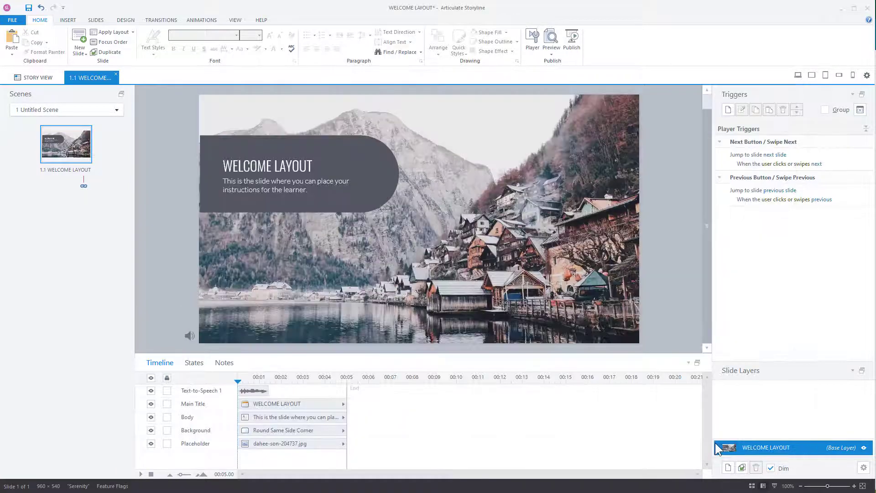
- Publish to Review 360 as a new item, renaming it to 'Demo with cover'
{"action": "left_click", "coordinate": [572, 47]}
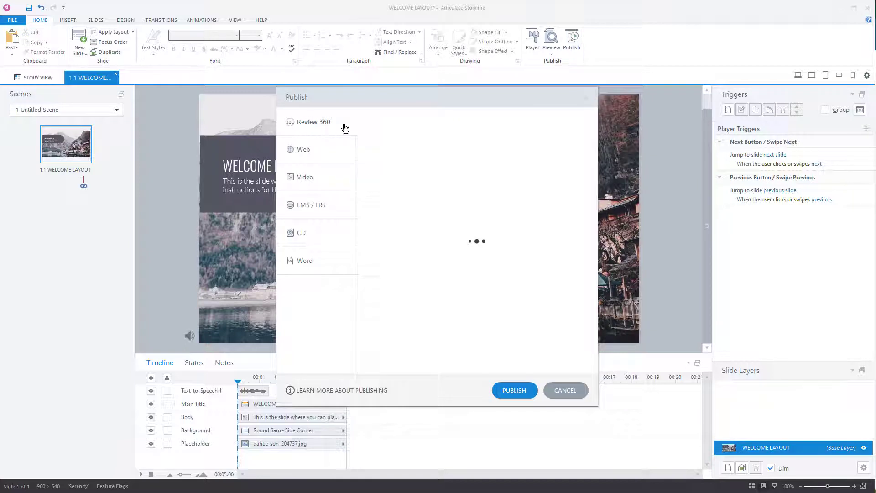
{"action": "left_click", "coordinate": [391, 135]}
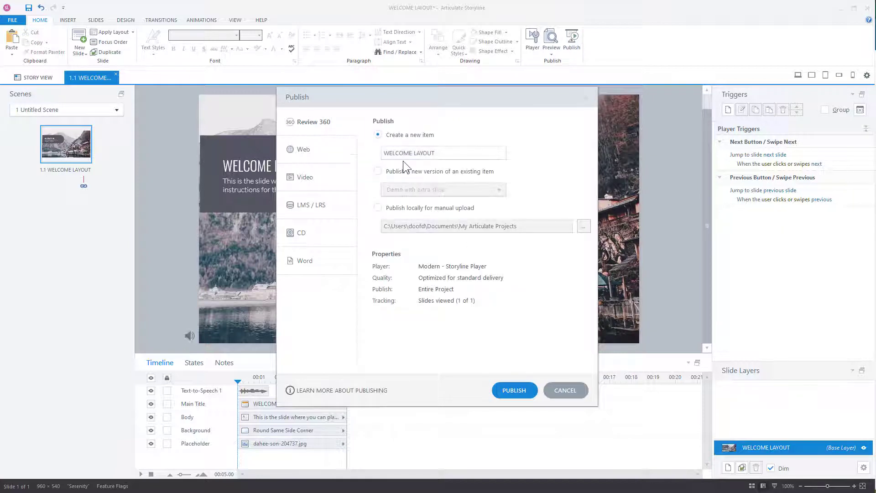
{"action": "left_click", "coordinate": [443, 154]}
{"action": "type", "text": "Demo "}
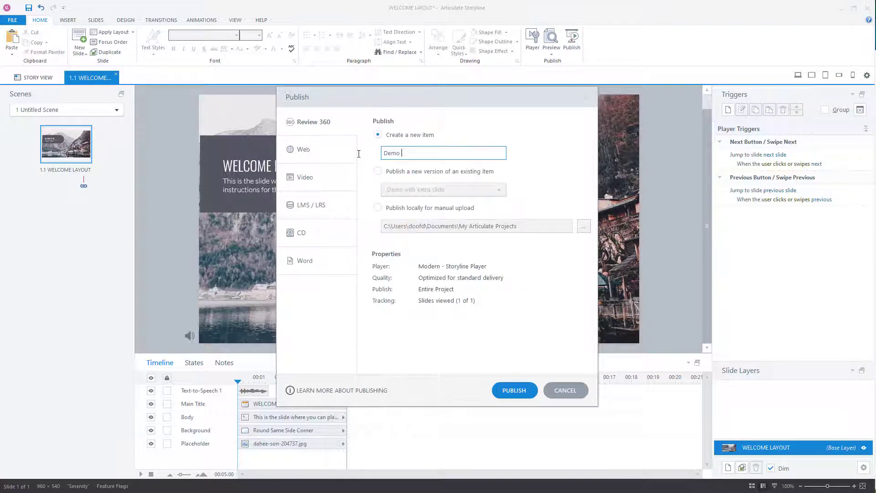
{"action": "type", "text": "with cover"}
{"action": "left_click", "coordinate": [515, 390]}
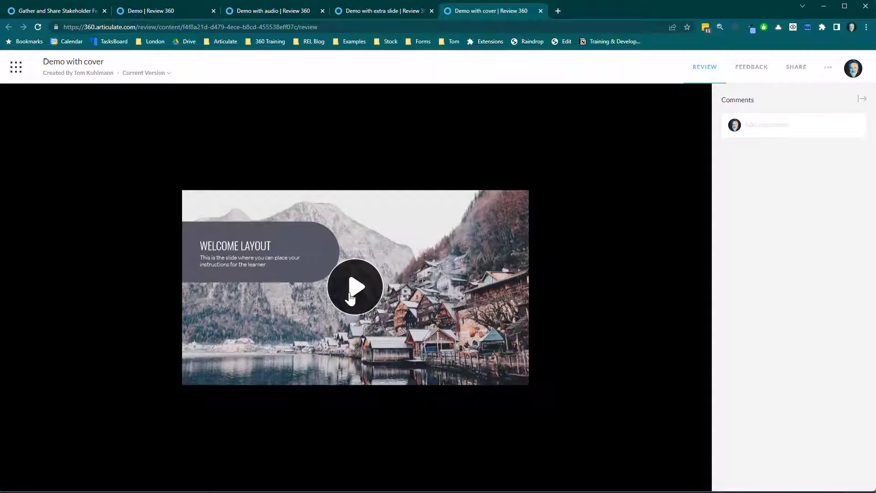
- Compare the Demo and Demo with audio reviews, then reload Demo with audio
{"action": "left_click", "coordinate": [272, 13]}
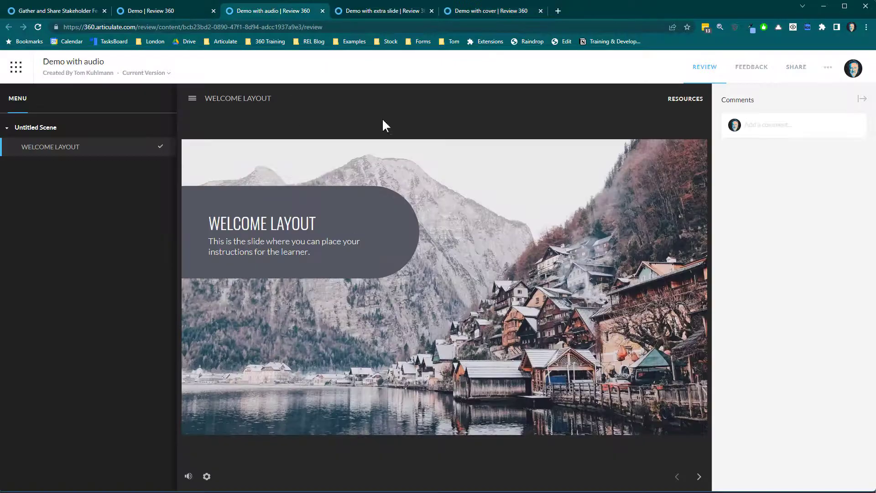
{"action": "left_click", "coordinate": [189, 9]}
{"action": "left_click", "coordinate": [231, 11]}
{"action": "left_click", "coordinate": [38, 26]}
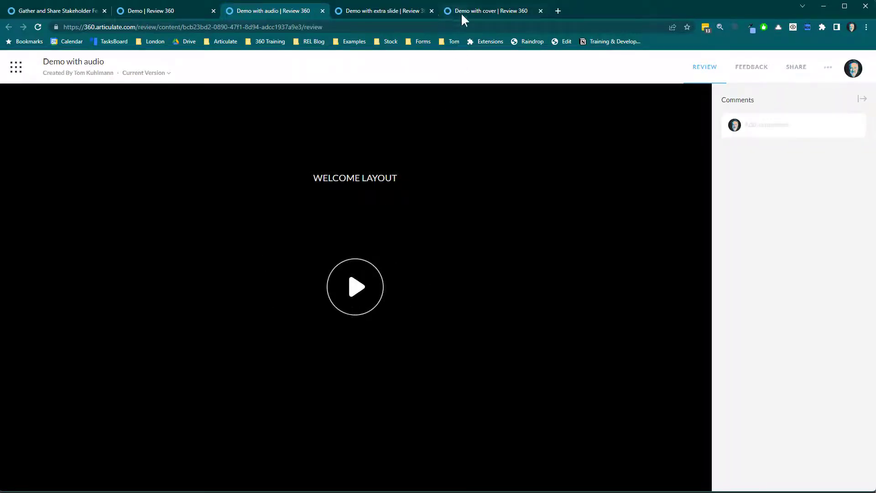
- Start Demo with cover from its cover photo, check Demo with extra slide, then restart it
{"action": "left_click", "coordinate": [475, 11]}
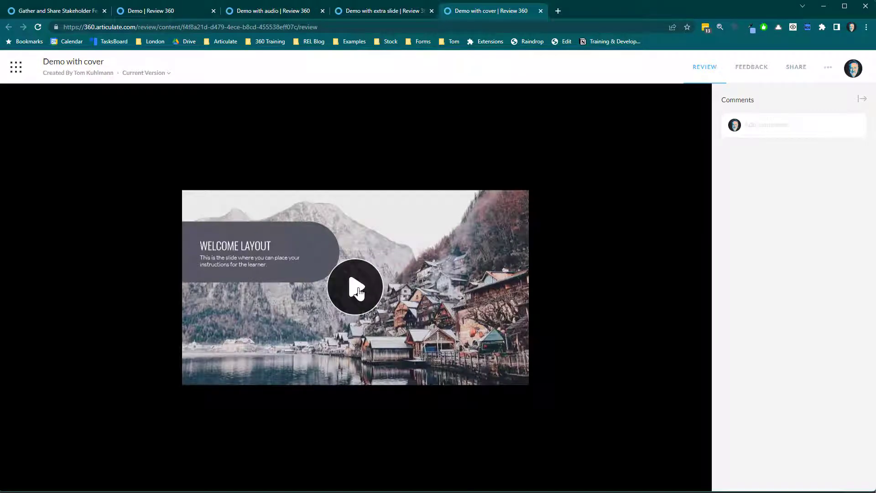
{"action": "left_click", "coordinate": [357, 291]}
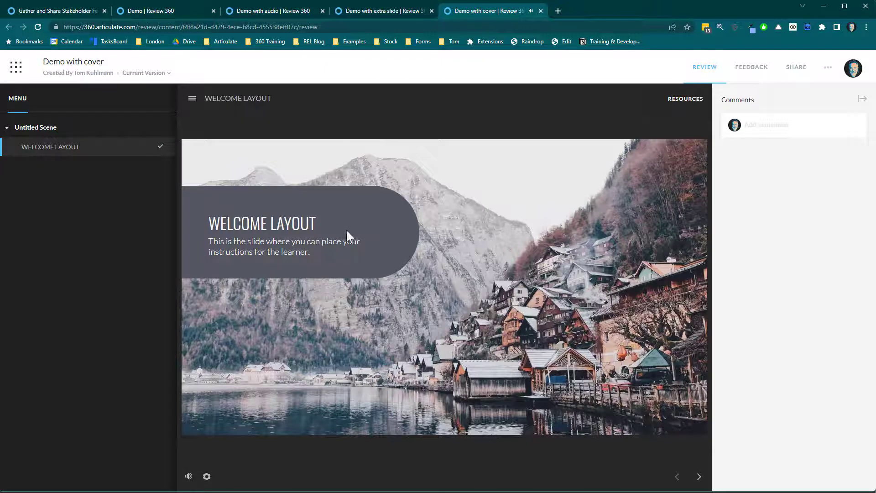
{"action": "left_click", "coordinate": [372, 10]}
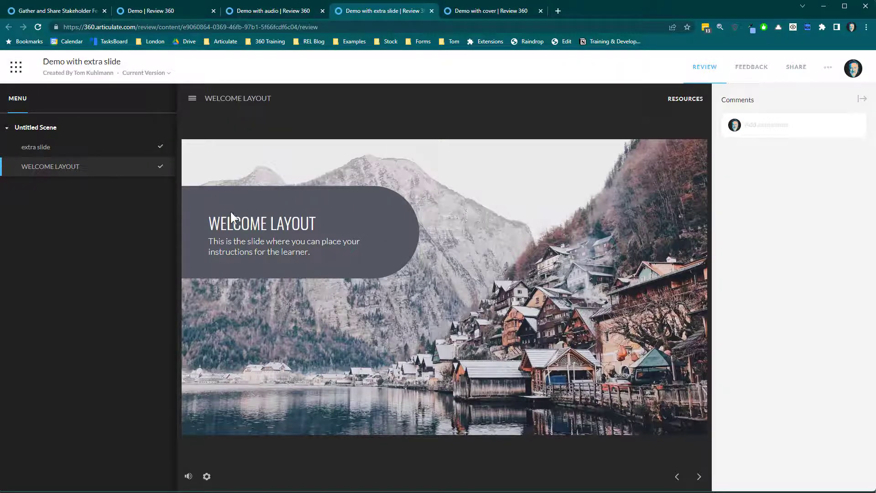
{"action": "left_click", "coordinate": [477, 8]}
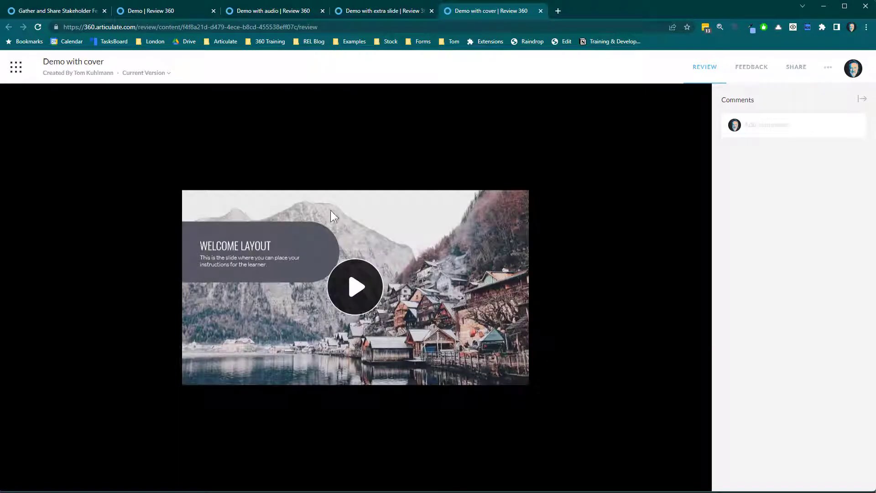
{"action": "left_click", "coordinate": [365, 287]}
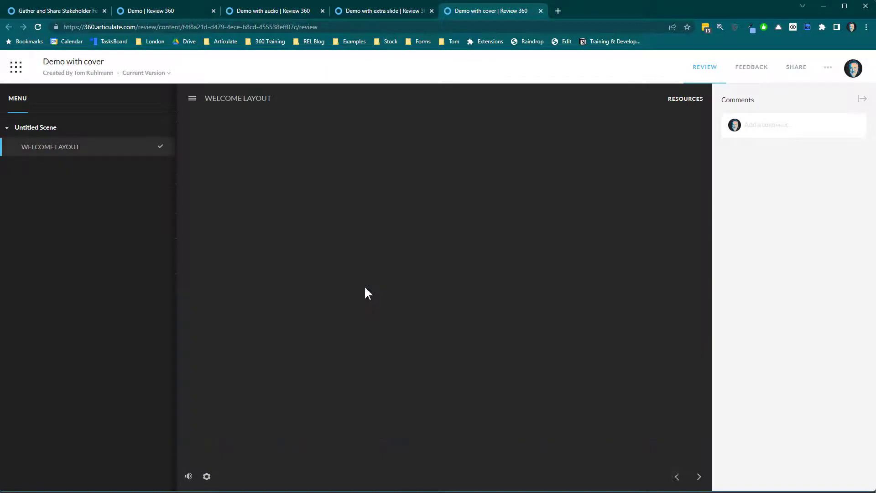